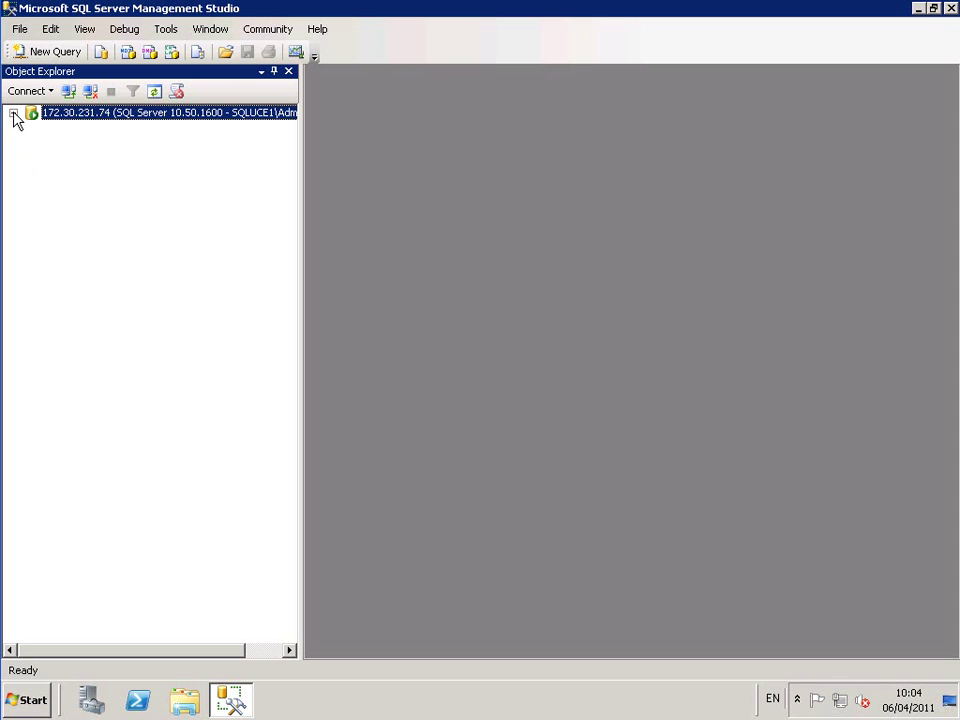
Step: Refresh the database list, expand tpce's tables, and delete dbo.ACCOUNT_PERMISSION
click(14, 114)
click(31, 128)
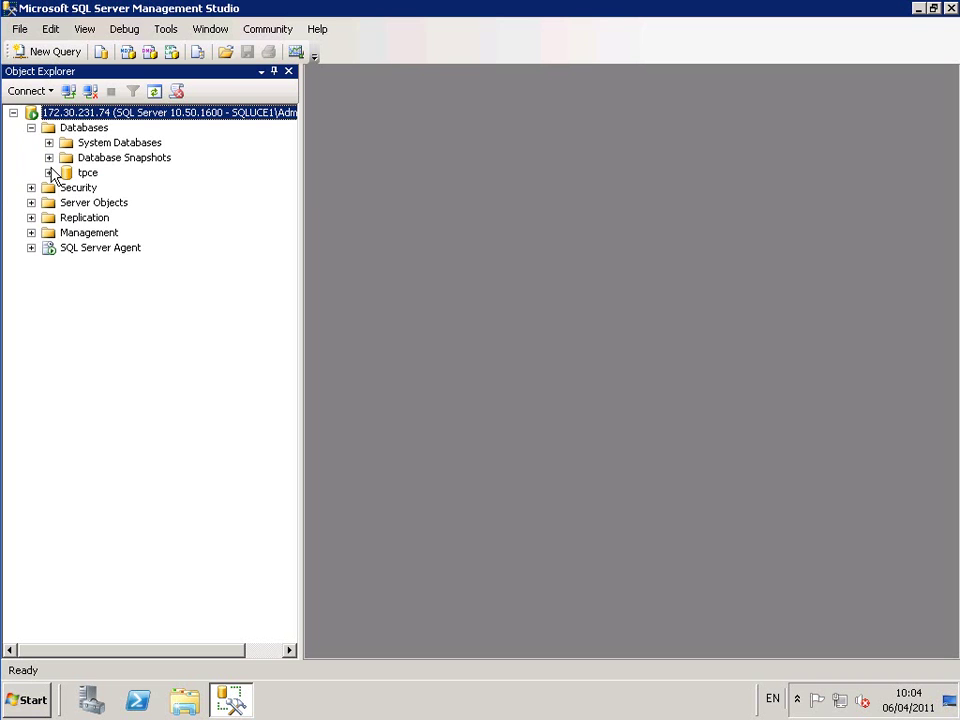
click(49, 173)
right_click(80, 129)
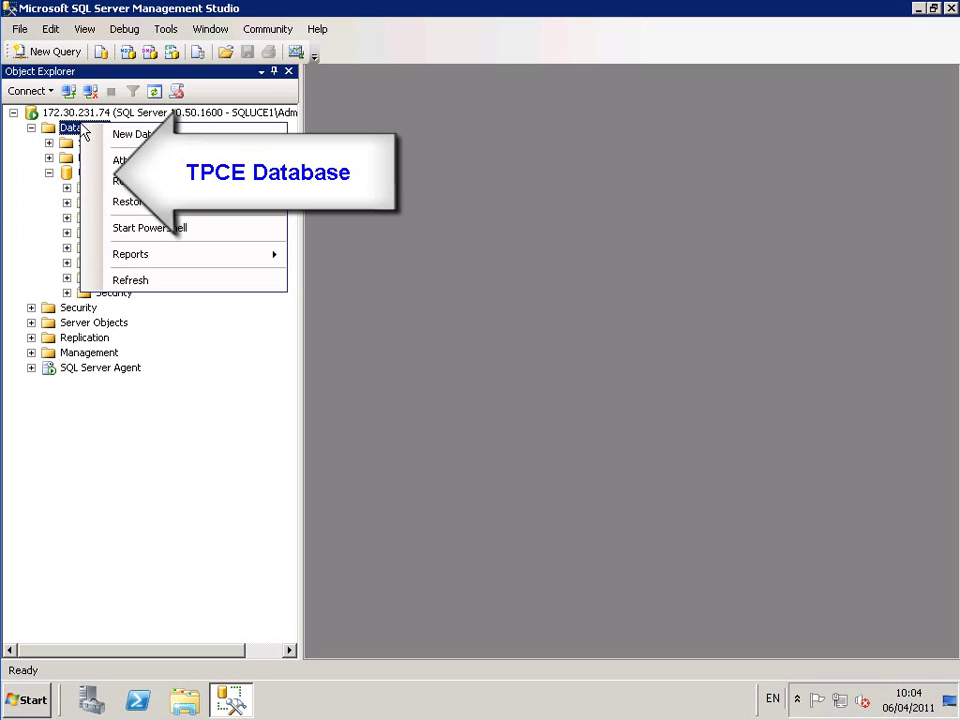
click(161, 279)
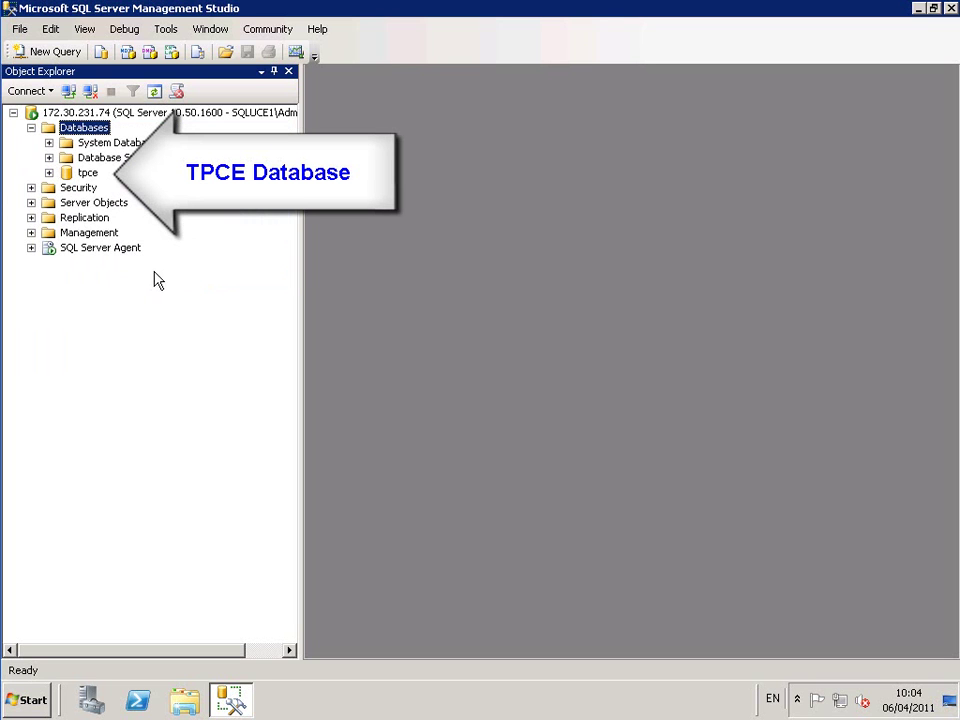
click(49, 173)
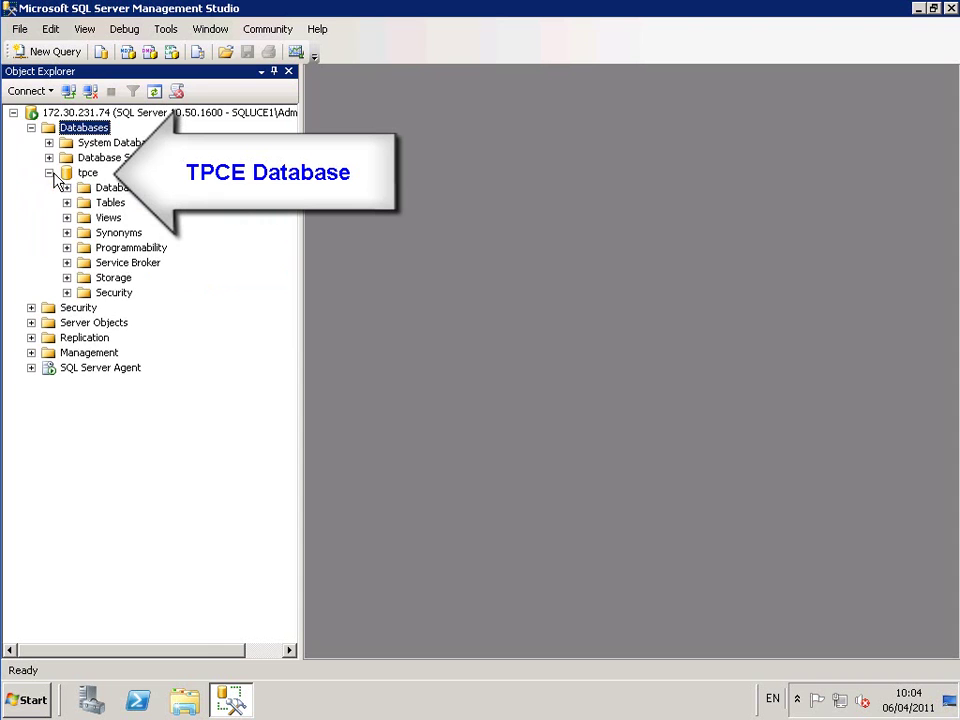
click(66, 202)
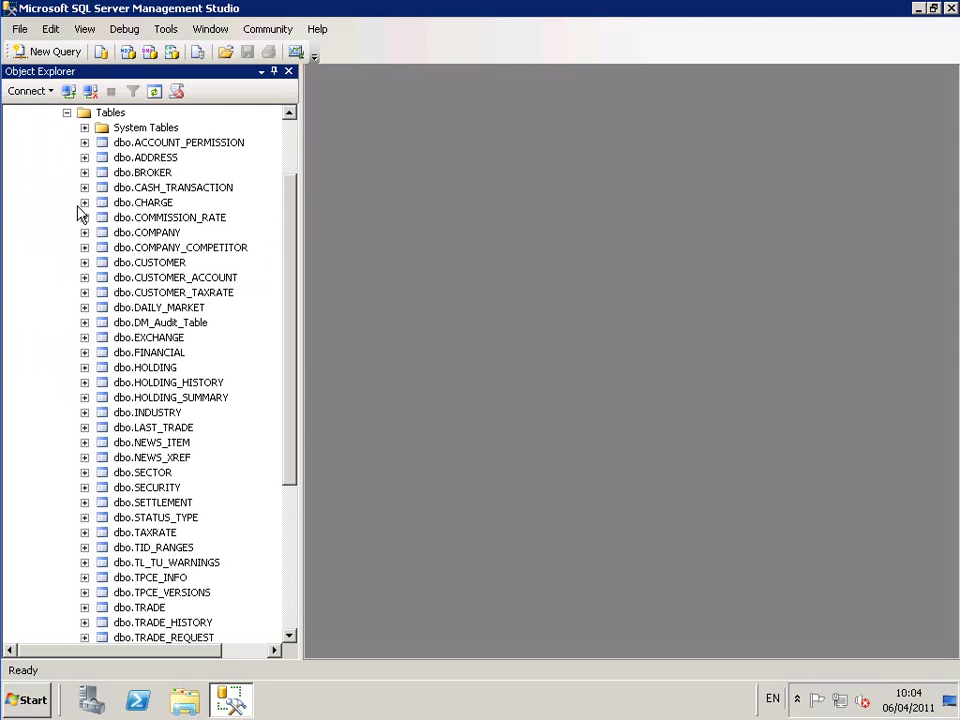
right_click(139, 146)
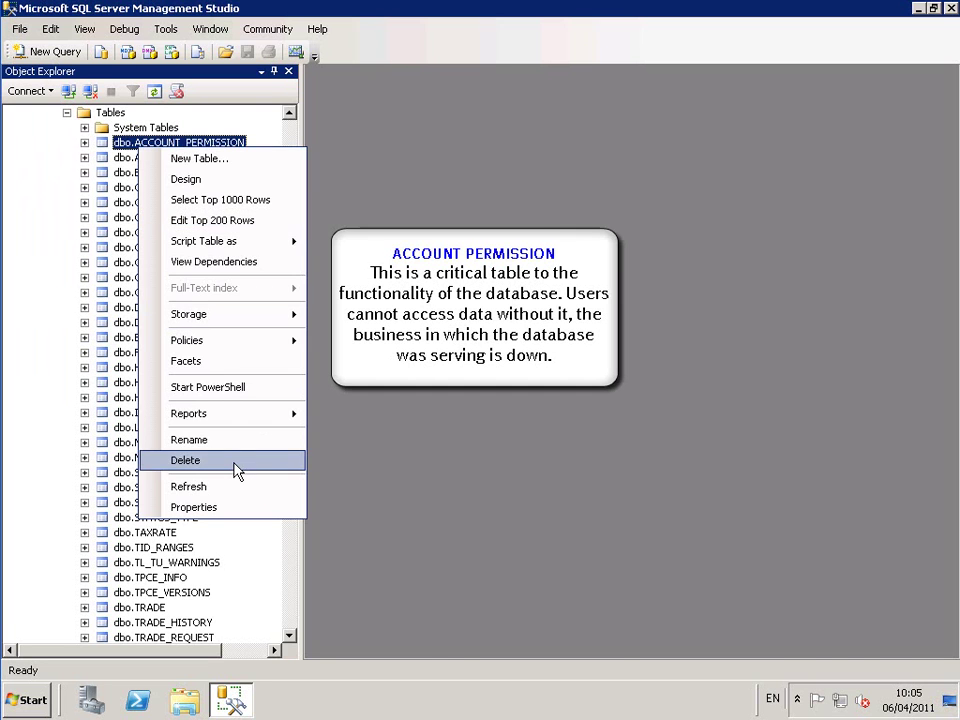
click(238, 462)
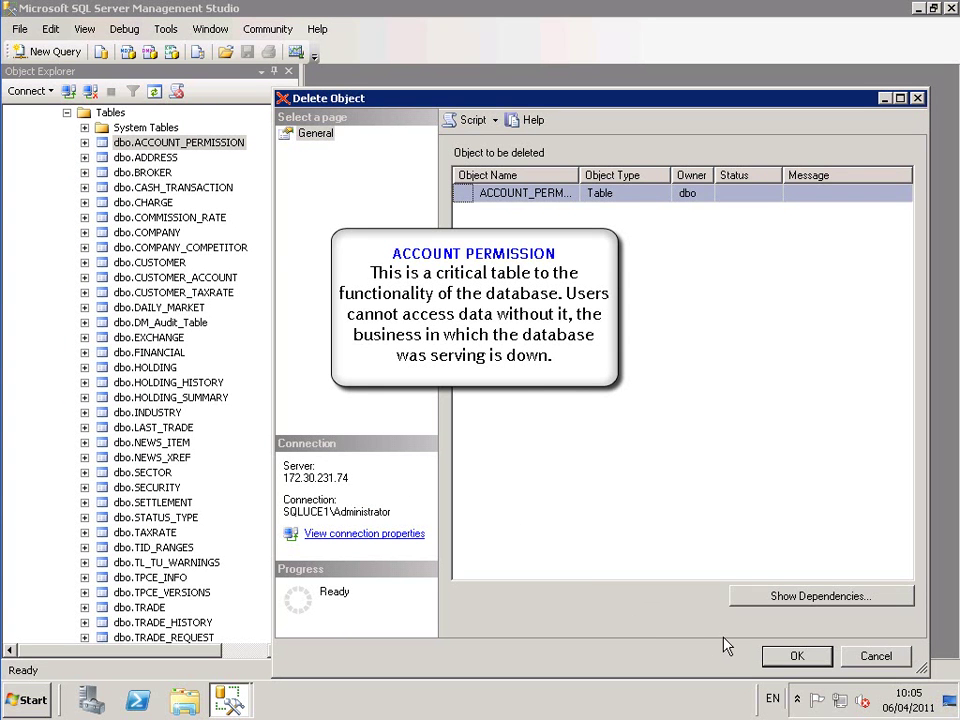
click(781, 656)
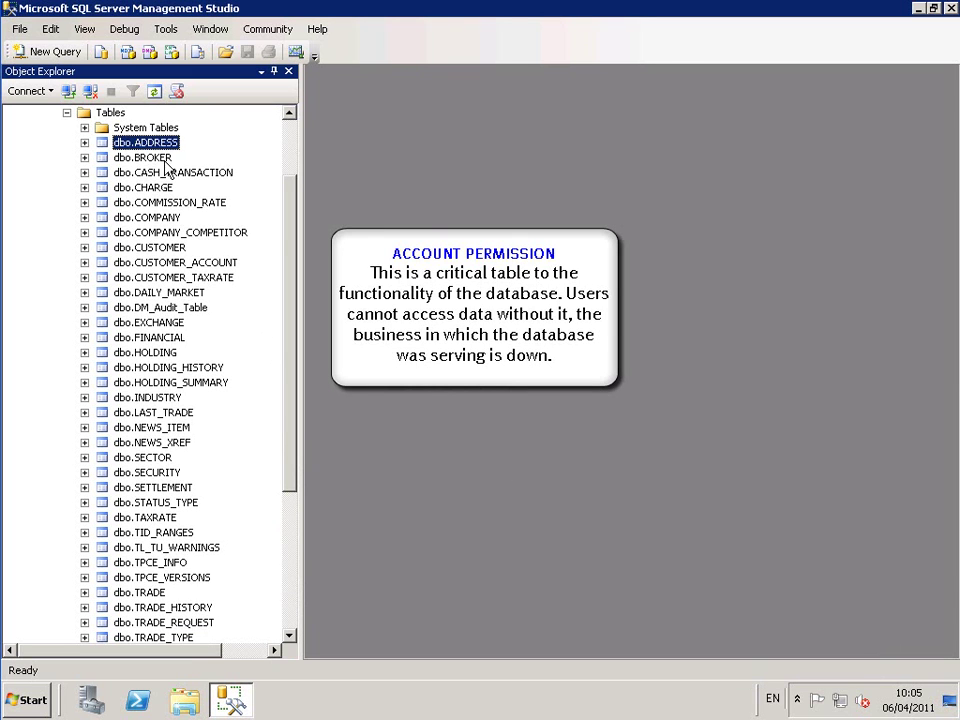
Step: Drop the tpce database with existing connections closed, then refresh Databases to confirm it's gone
click(67, 113)
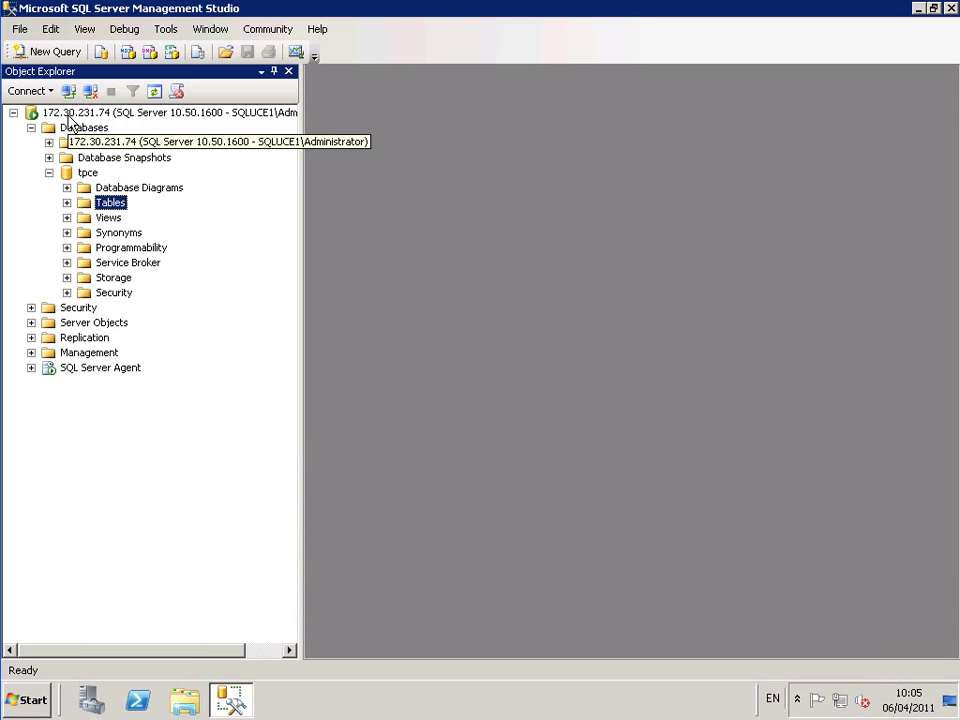
right_click(87, 177)
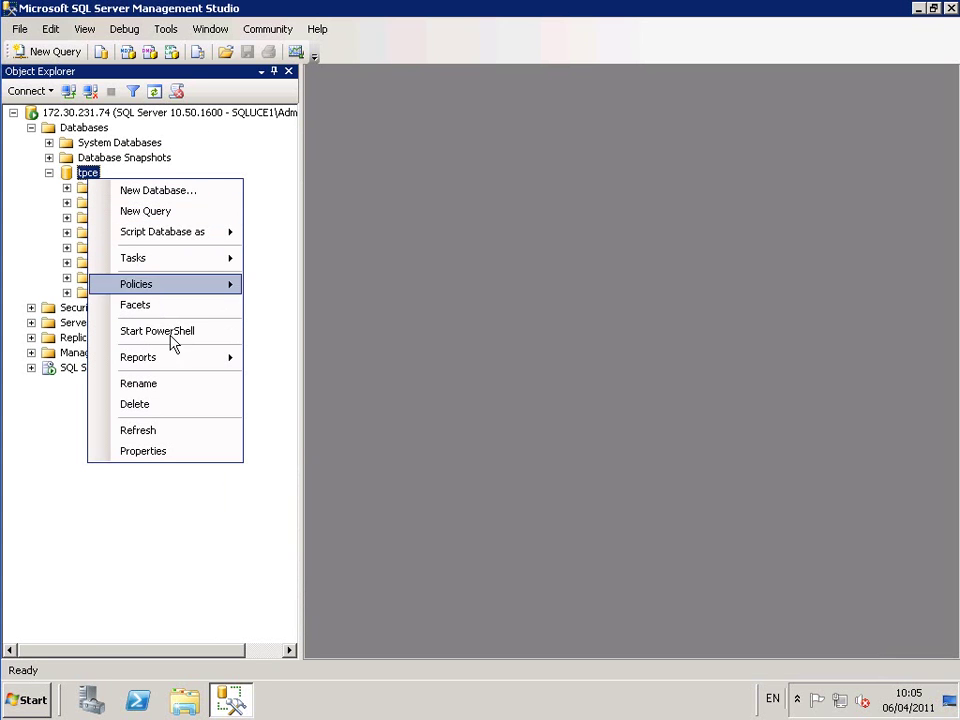
click(174, 403)
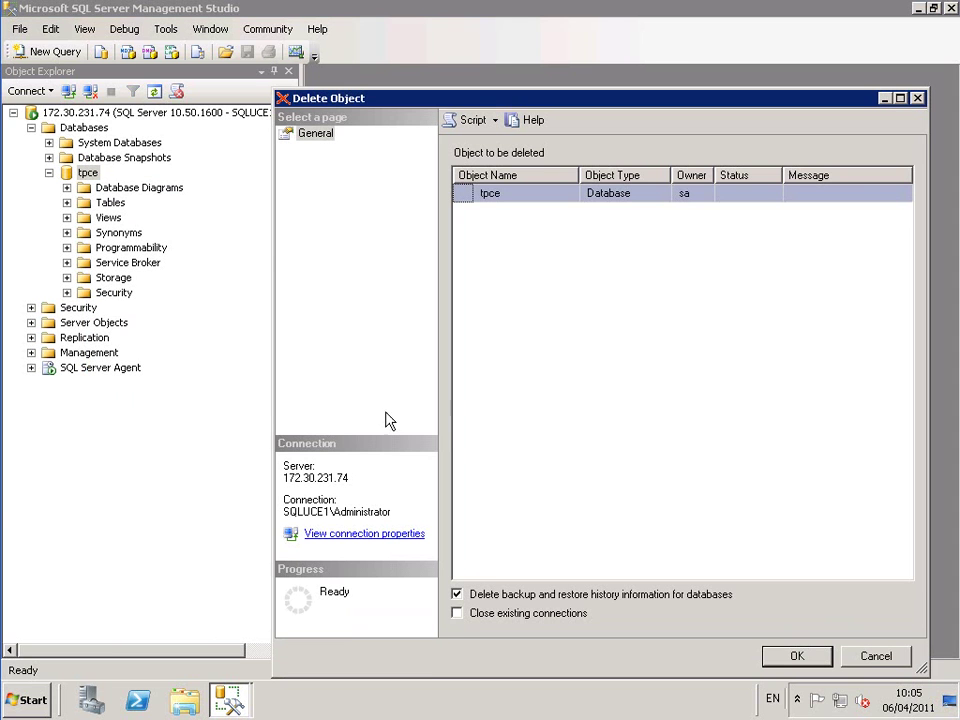
click(530, 614)
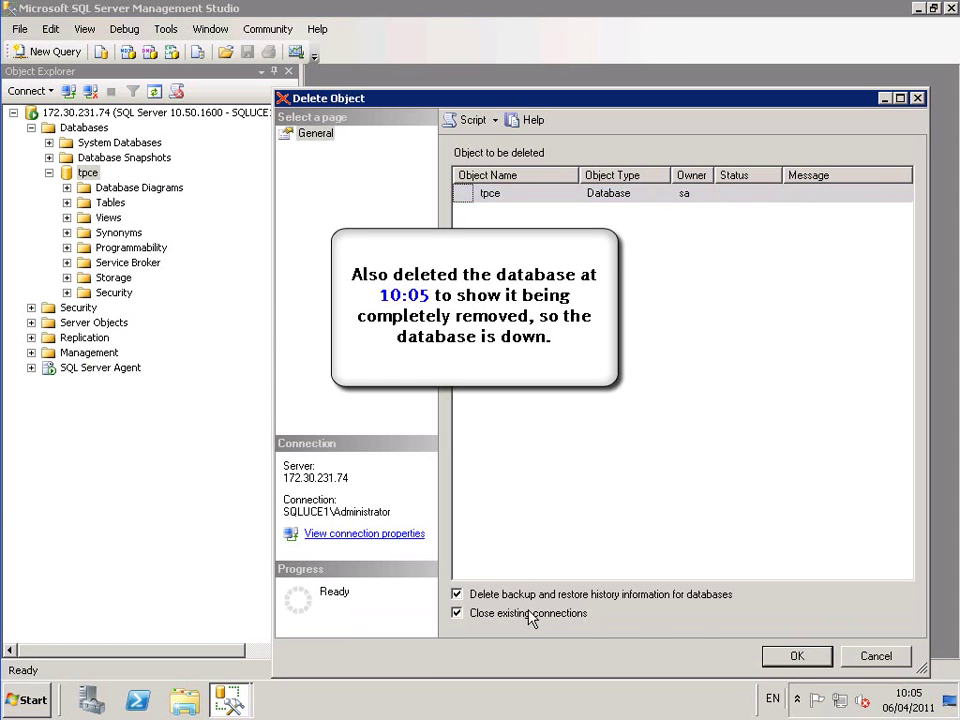
click(799, 660)
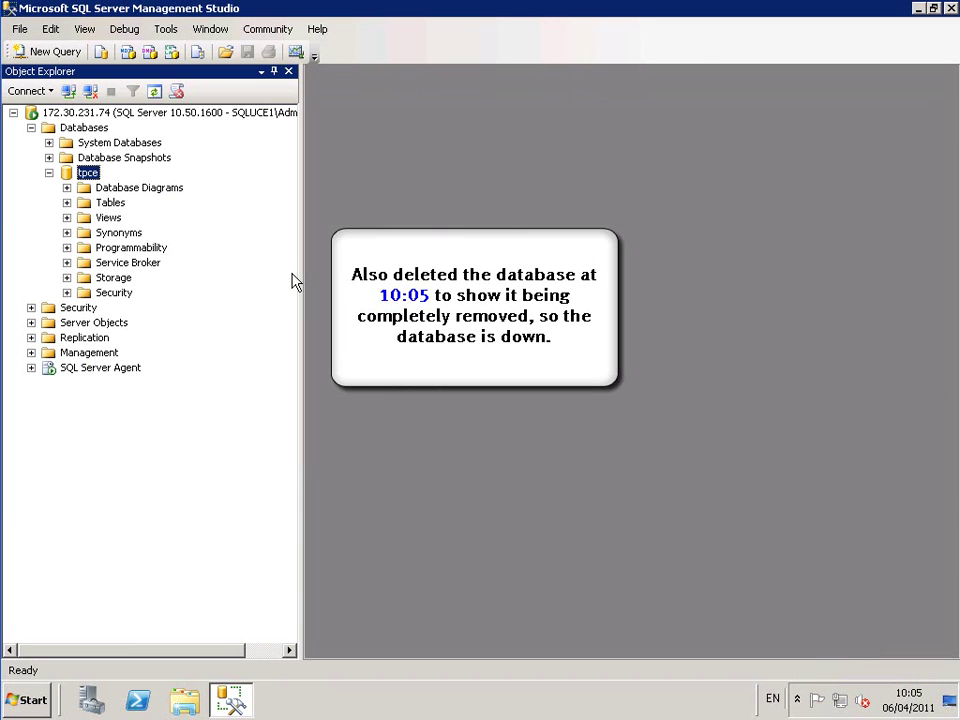
right_click(104, 131)
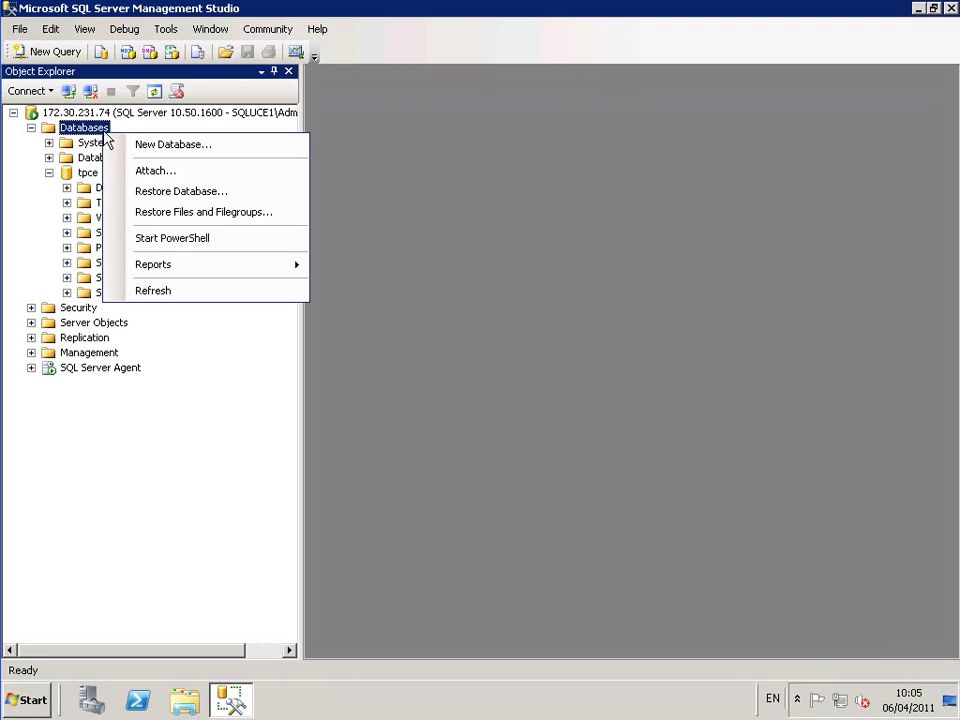
click(200, 295)
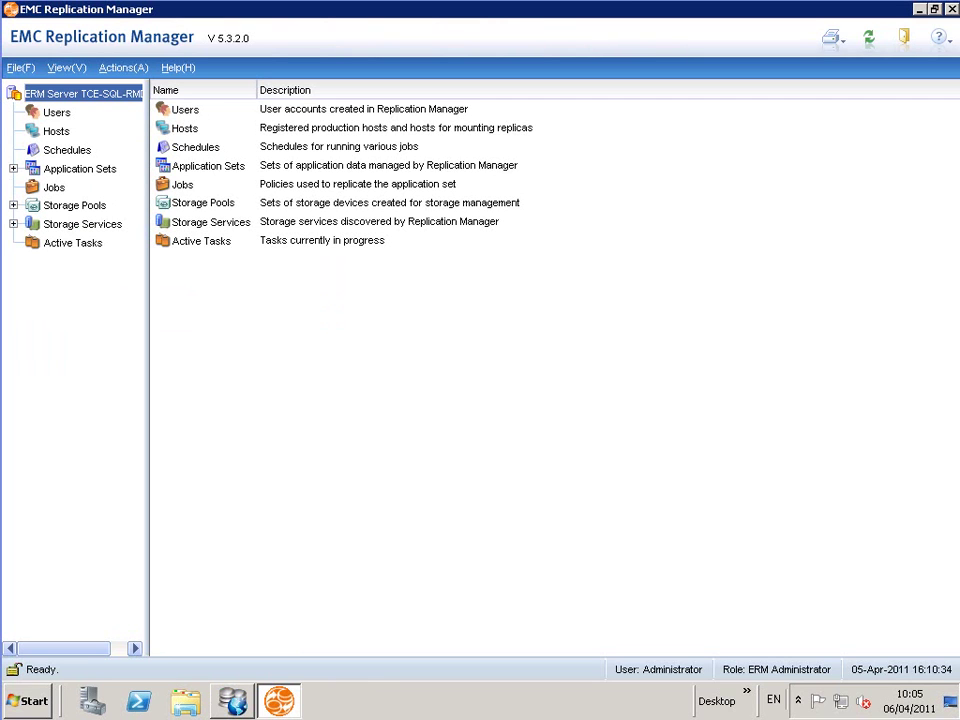
Step: Launch Restore for the TPCE1 SQL replica taken 2011 04 06 at 10:01:01 AM
click(56, 176)
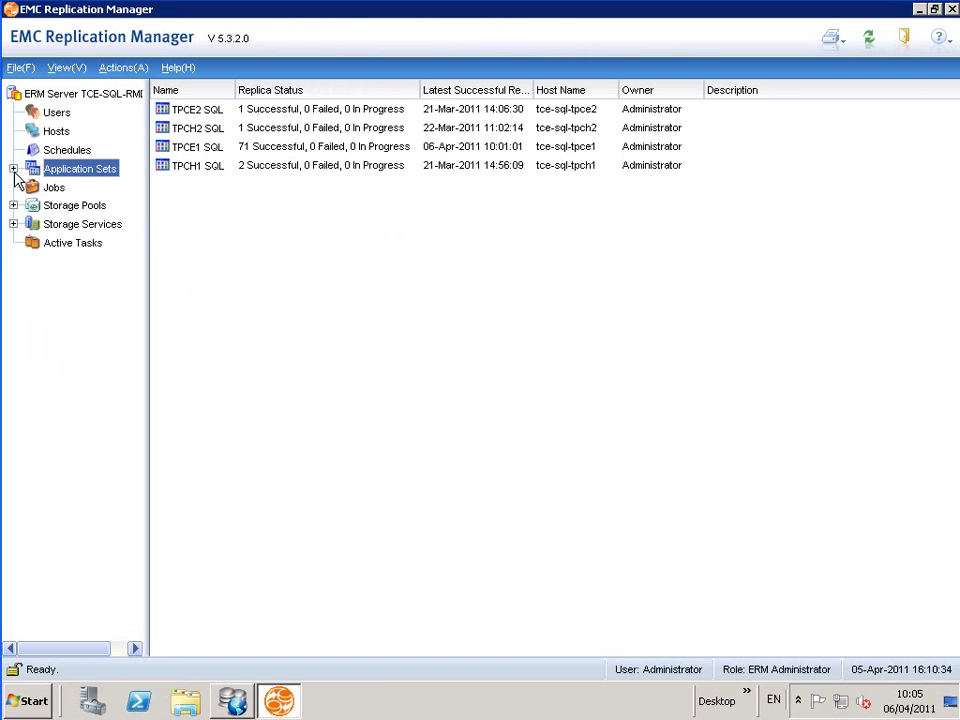
click(14, 169)
click(76, 189)
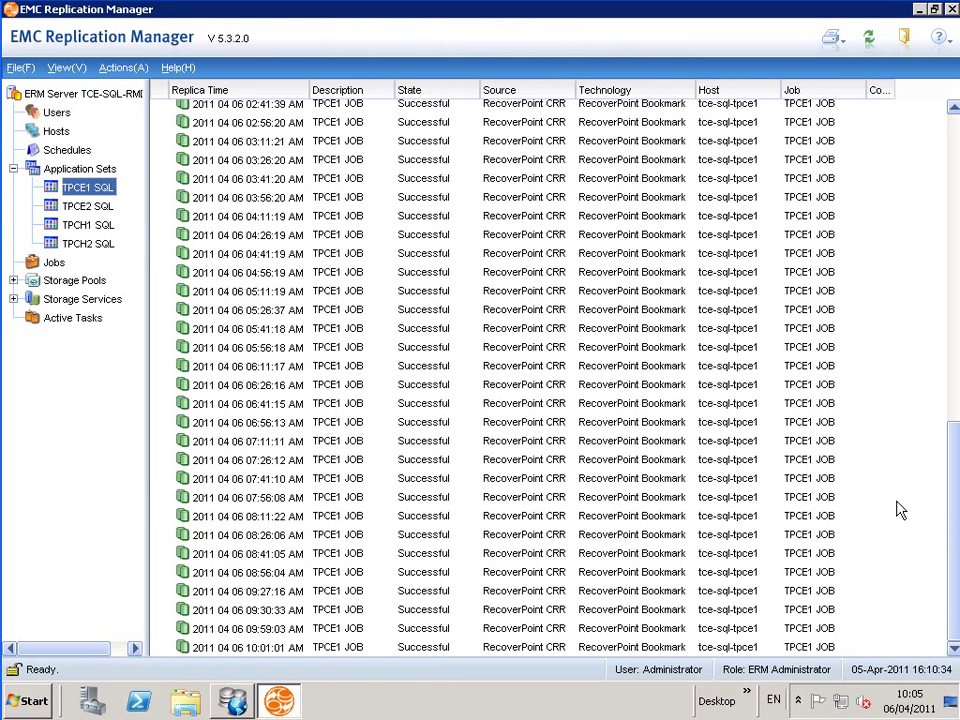
right_click(291, 649)
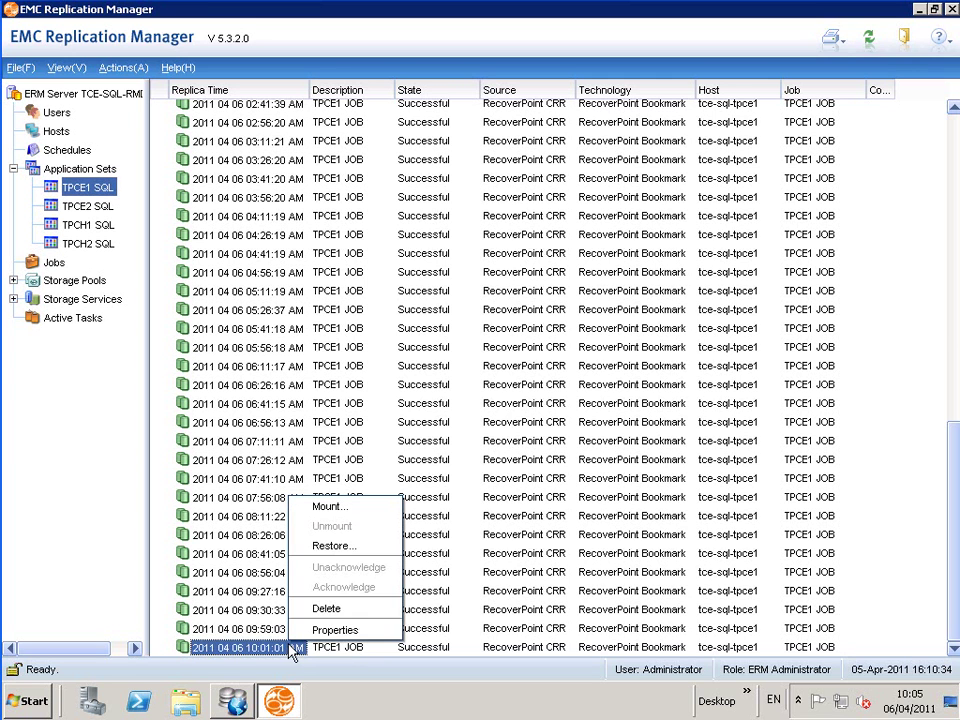
click(344, 553)
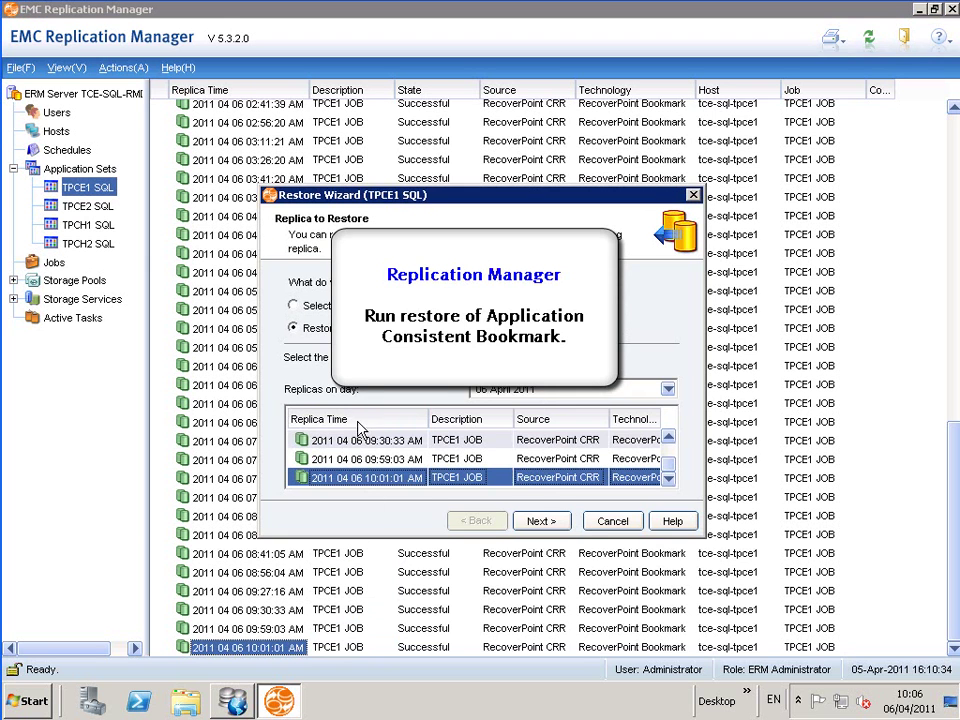
Step: Select the tpce database in the replica tree as the object to restore
click(540, 521)
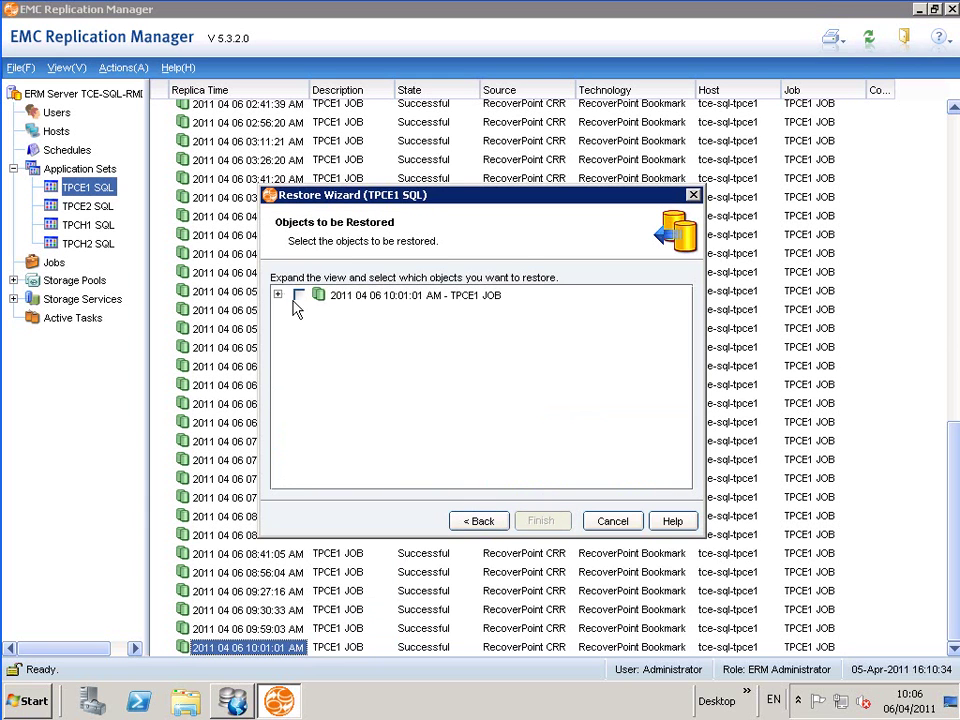
click(279, 295)
click(296, 311)
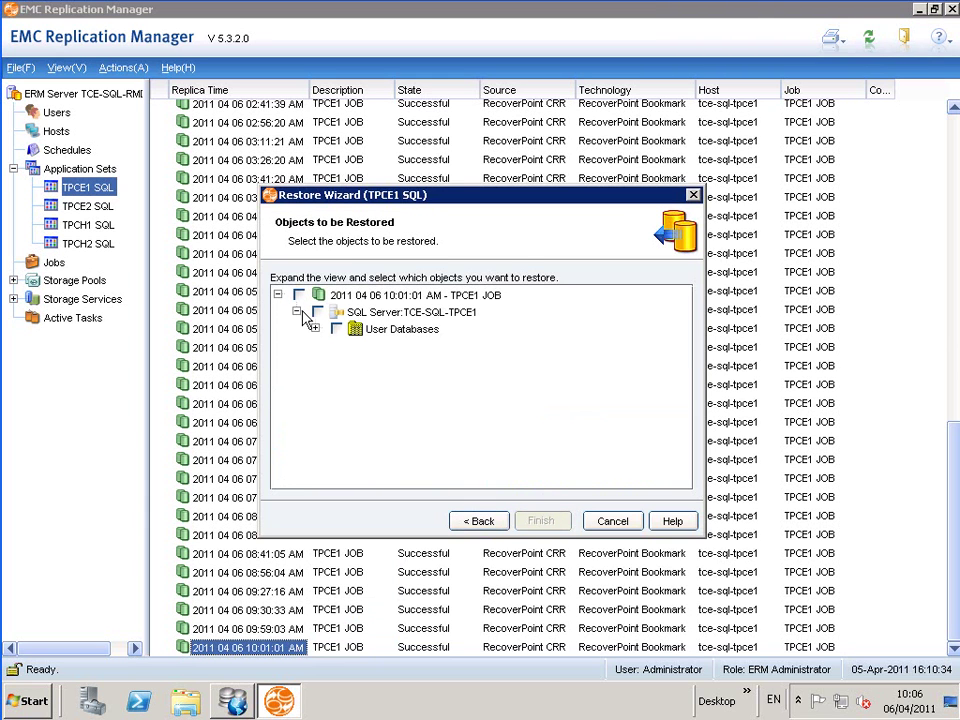
click(315, 329)
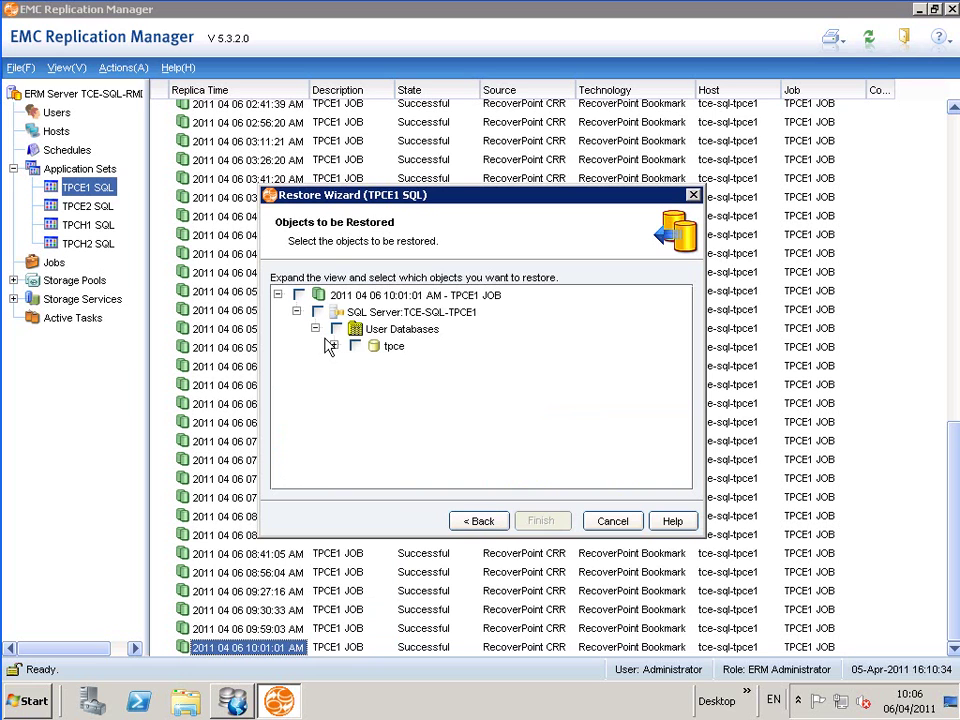
click(334, 345)
click(355, 346)
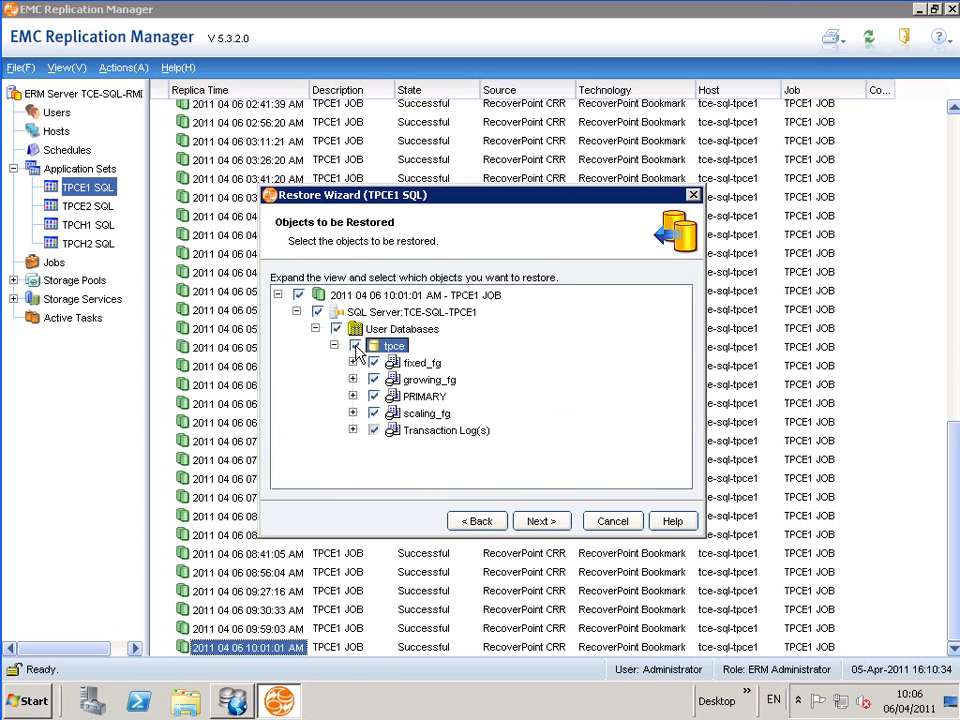
click(546, 524)
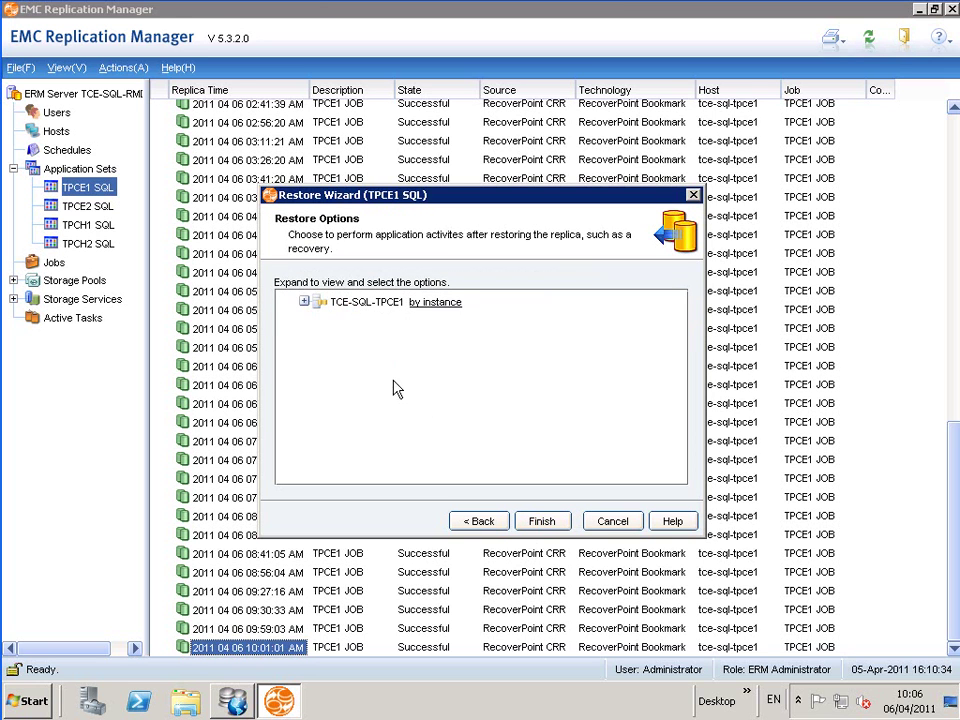
Step: Set TCE-SQL-TPCE1 to Recovery, finish the wizard, and accept both warnings to start the restore
click(303, 301)
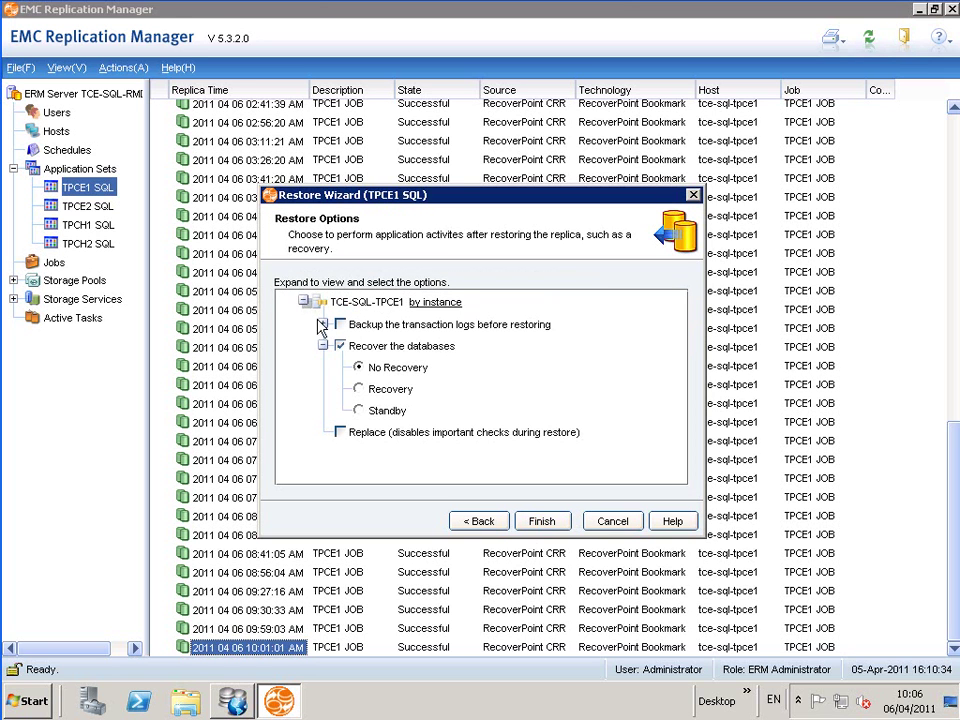
click(360, 389)
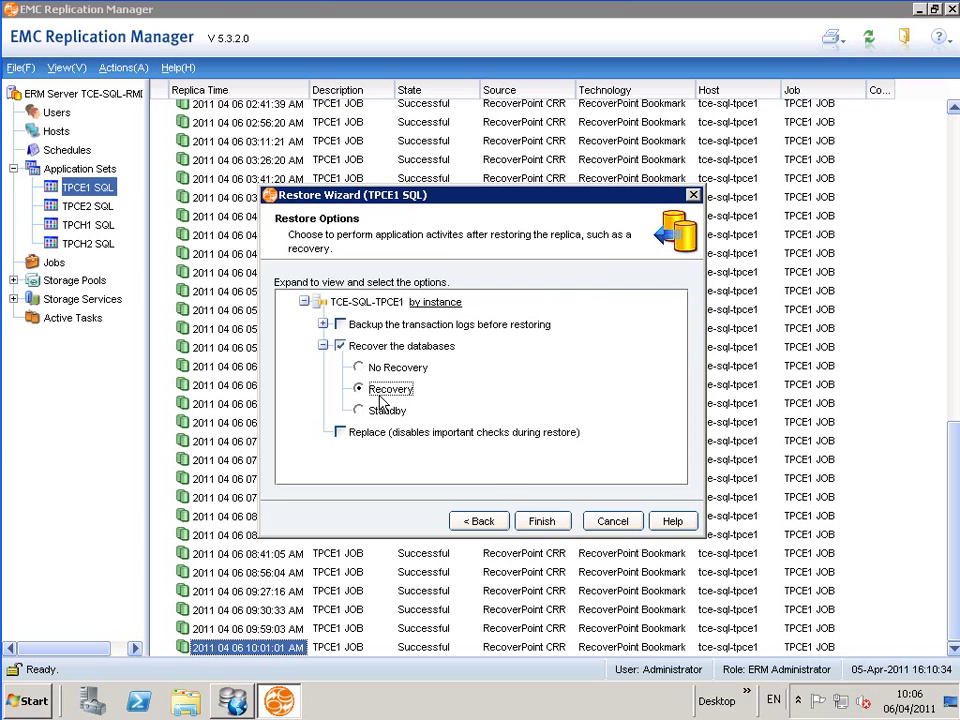
click(540, 523)
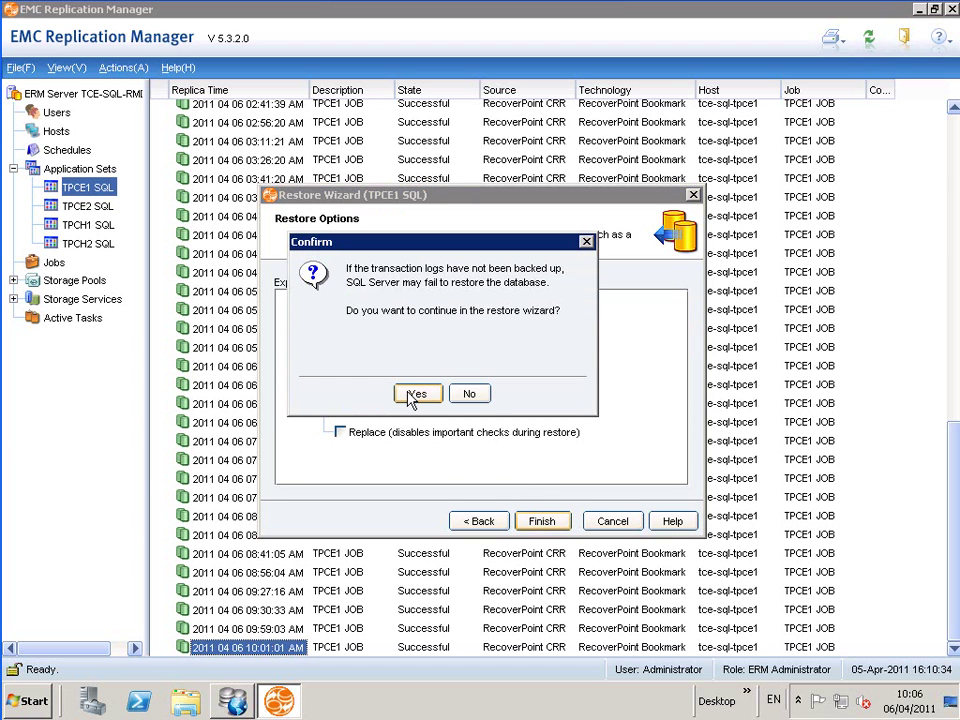
click(414, 395)
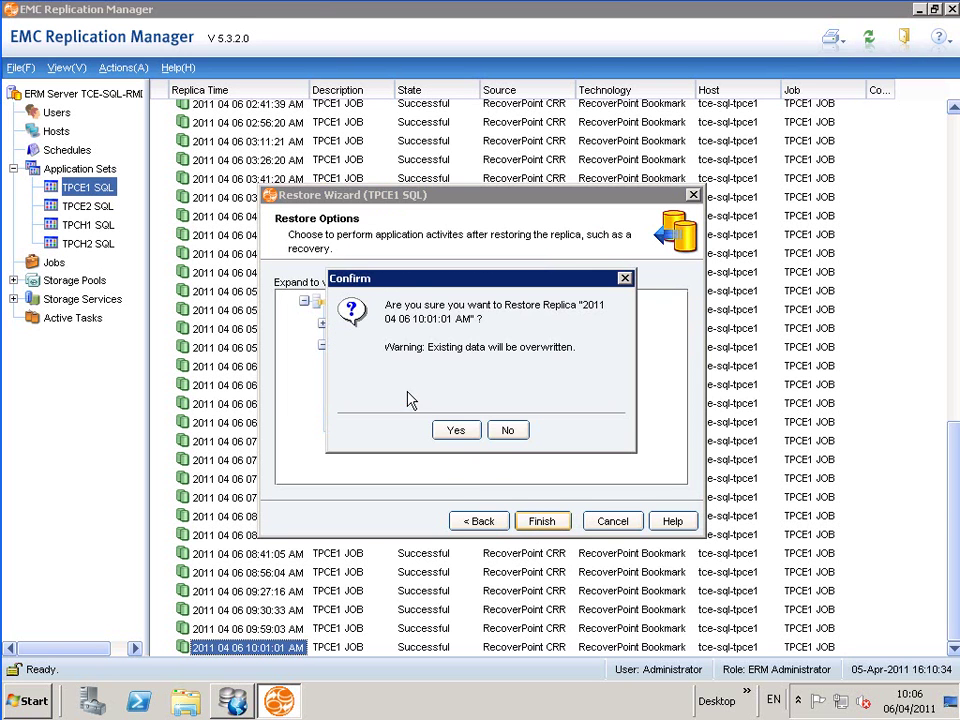
click(452, 432)
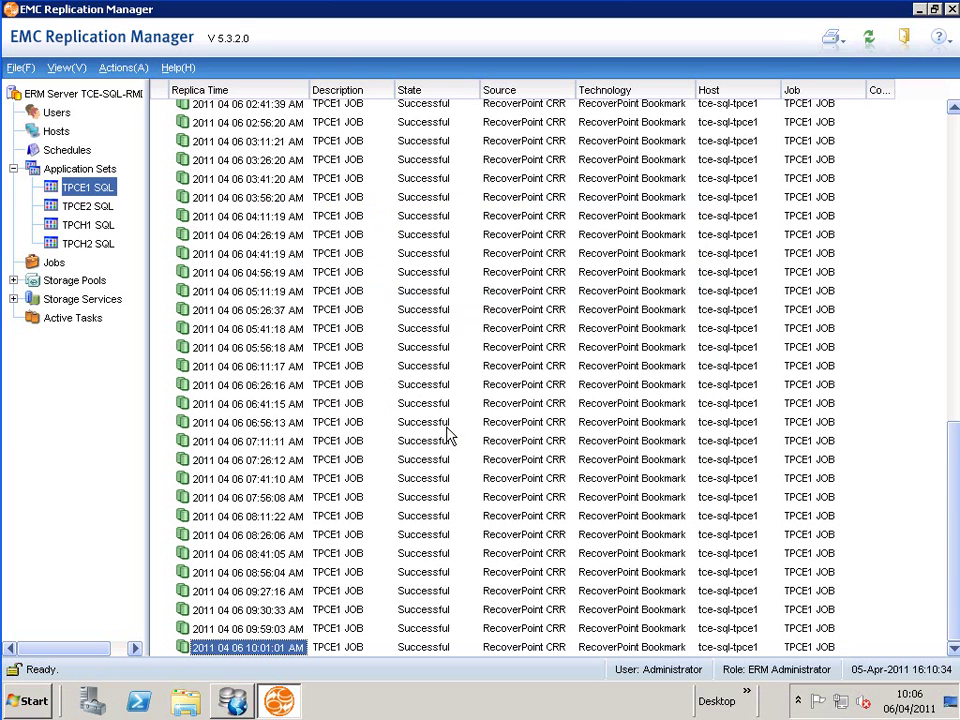
Step: Show the detailed log in the Restore Replica dialog
click(610, 429)
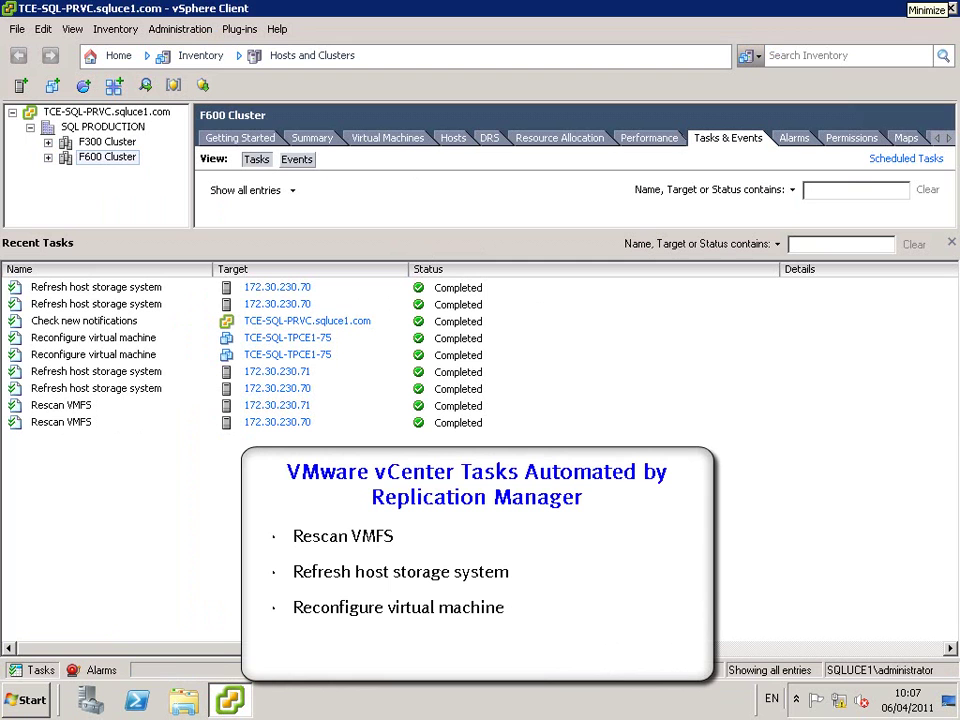
Step: Return to the Replication Manager restore window to watch it complete
click(926, 10)
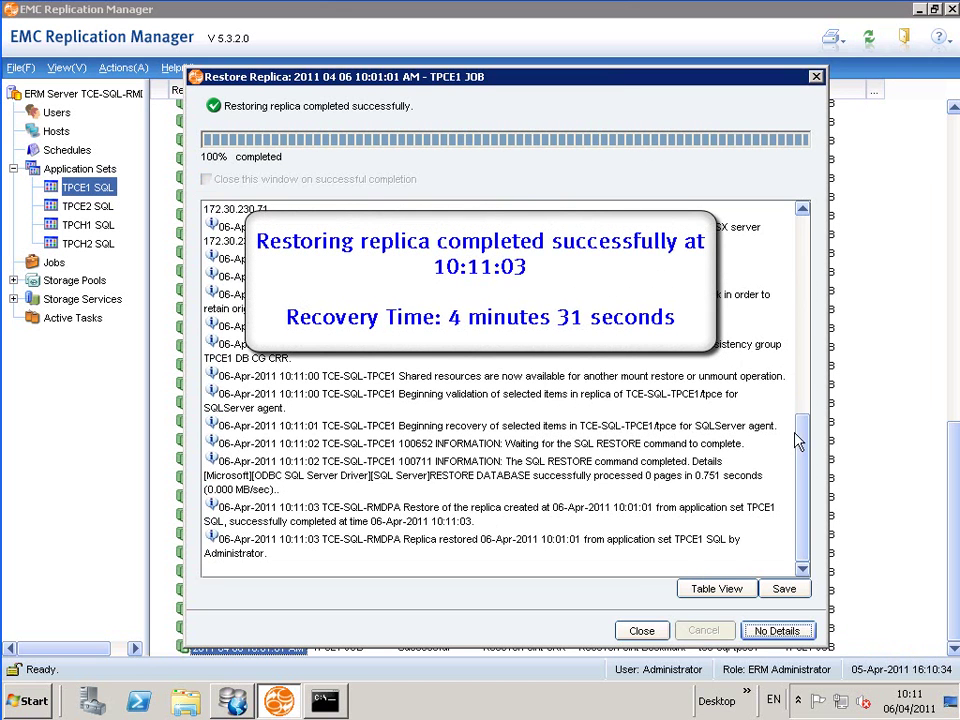
Step: Scroll through the completed Restore Replica log to review its entries
drag(800, 457, 796, 240)
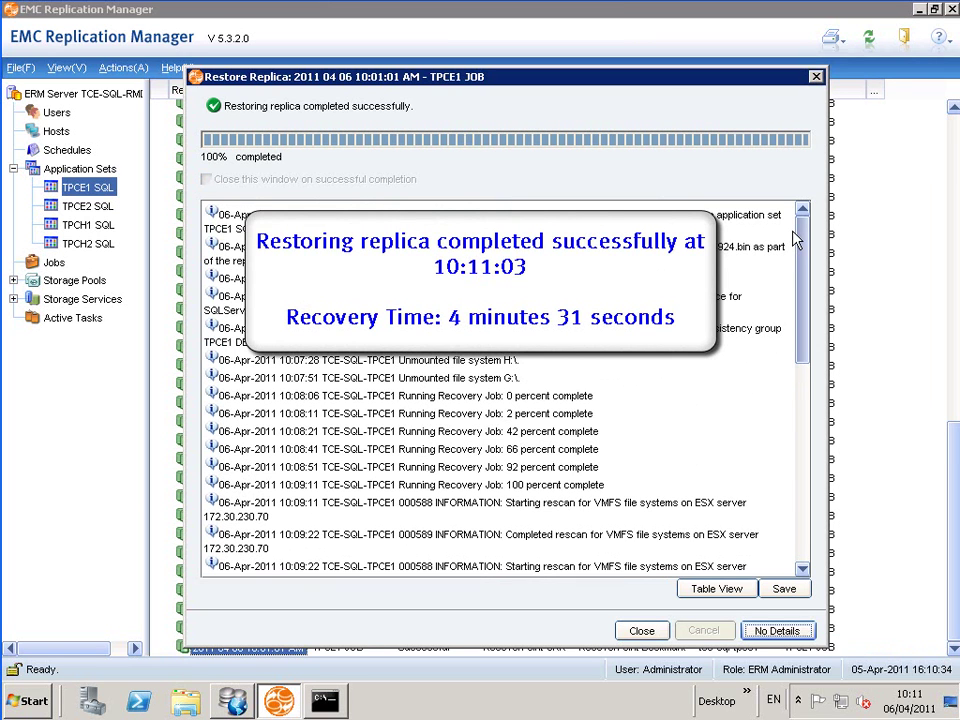
scroll(806, 282, down, 1)
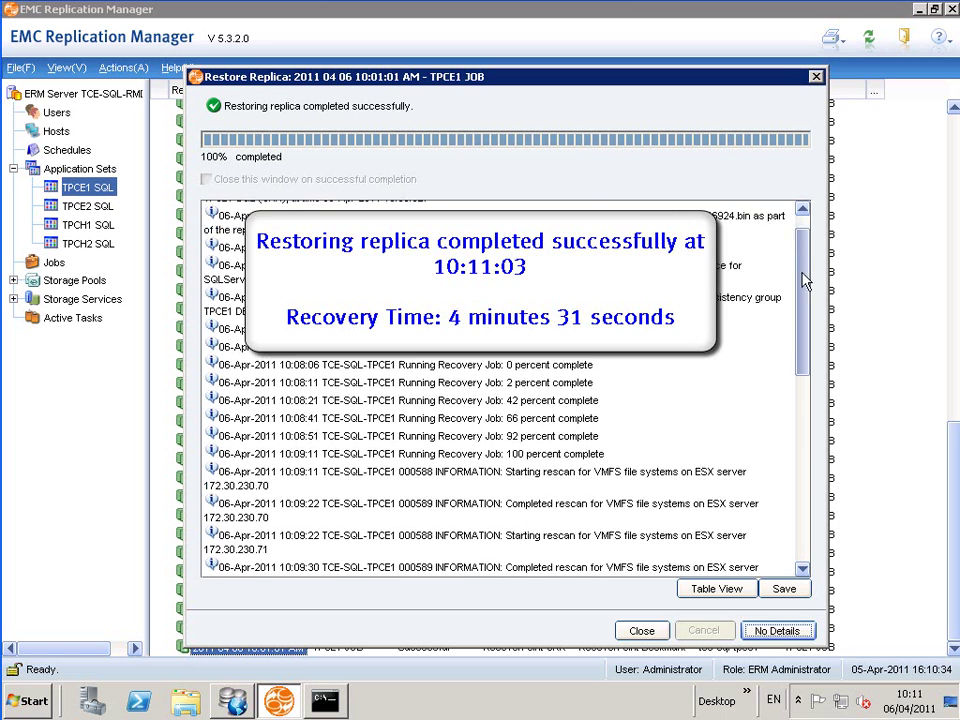
drag(806, 282, 806, 383)
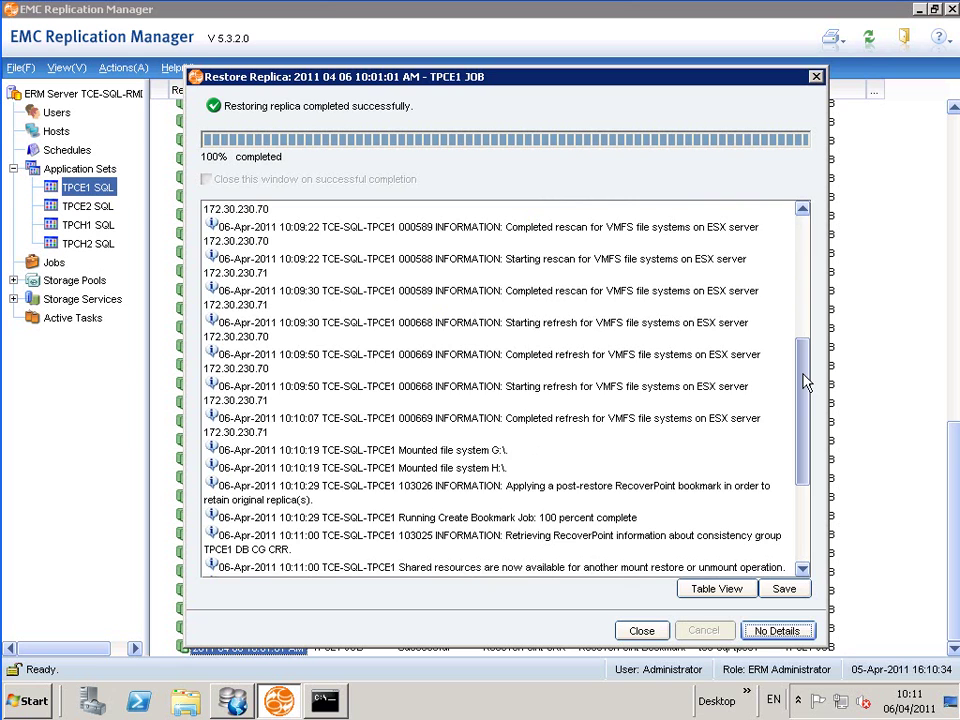
drag(806, 383, 806, 462)
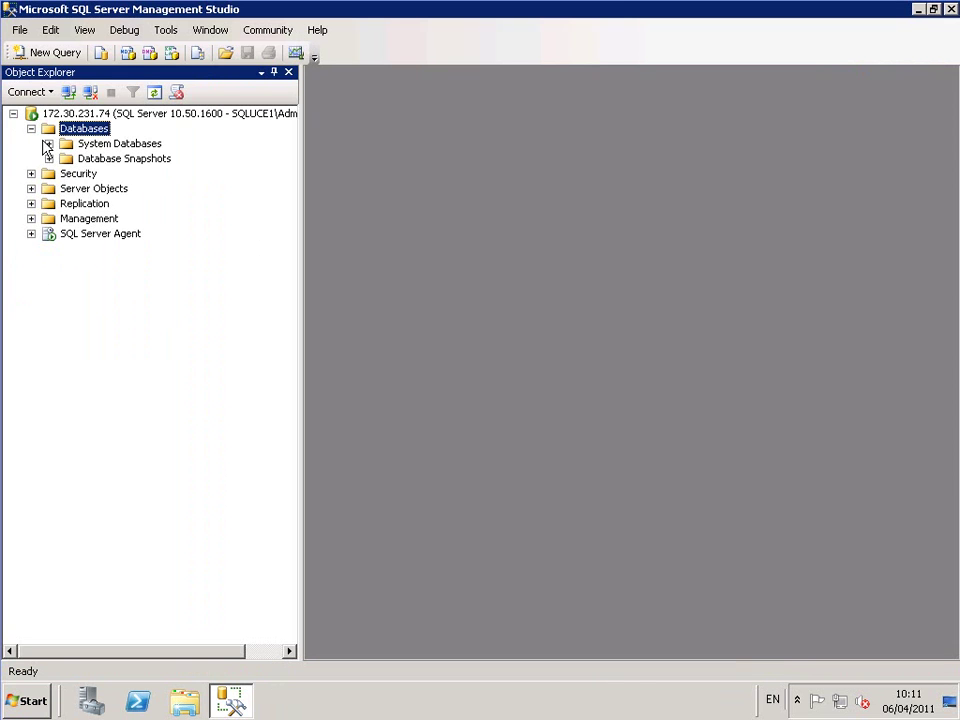
Step: Refresh Databases, expand the restored tpce tables, and select dbo.ACCOUNT_PERMISSION
right_click(71, 130)
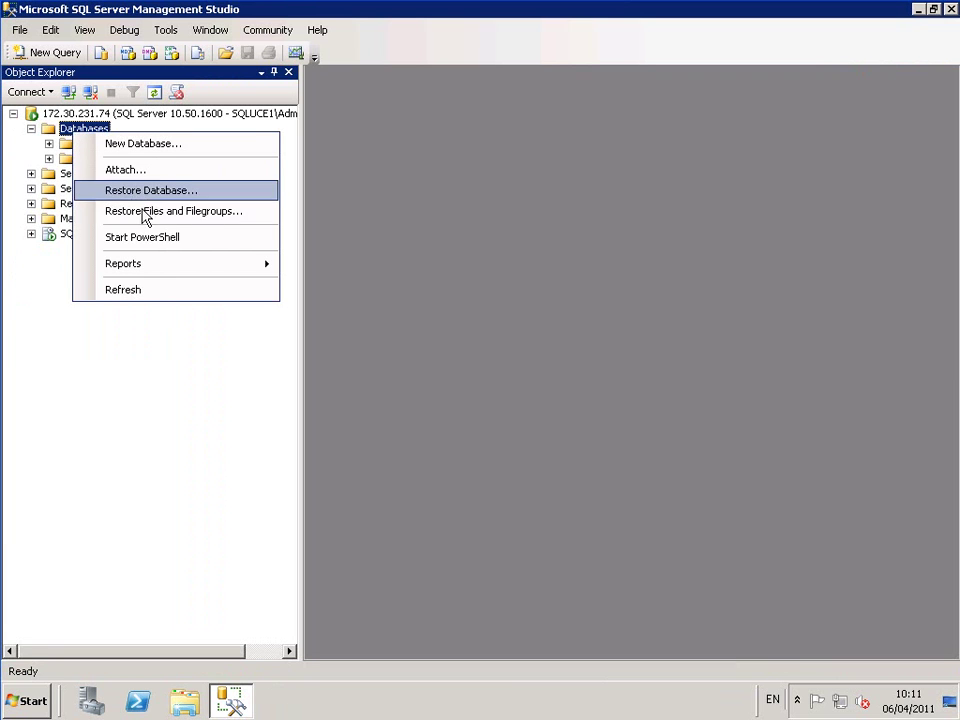
click(123, 290)
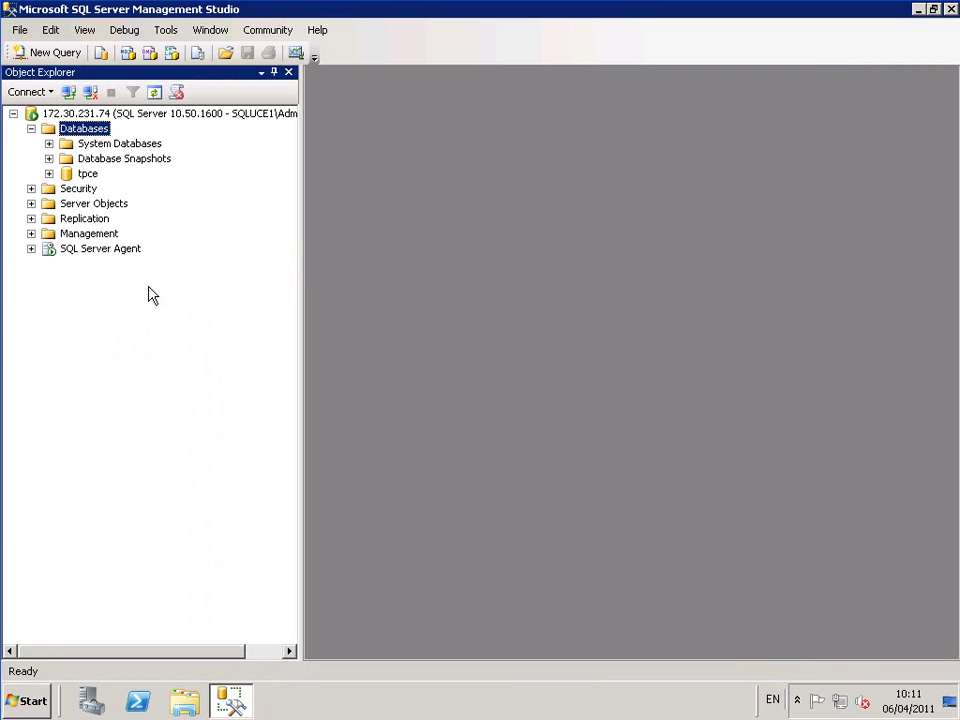
click(49, 174)
click(66, 203)
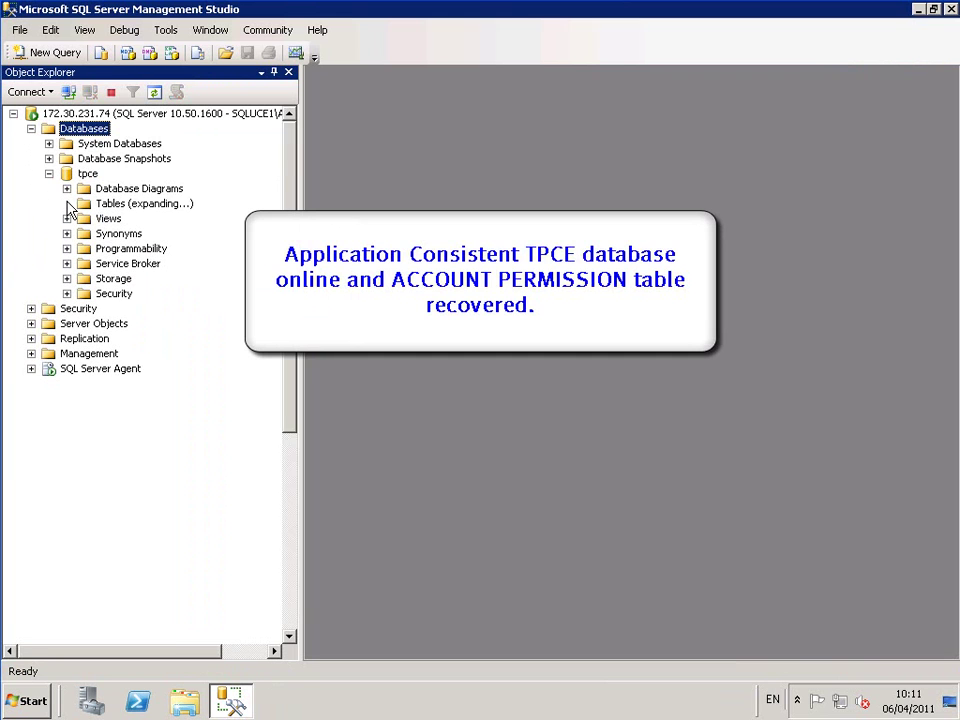
click(211, 148)
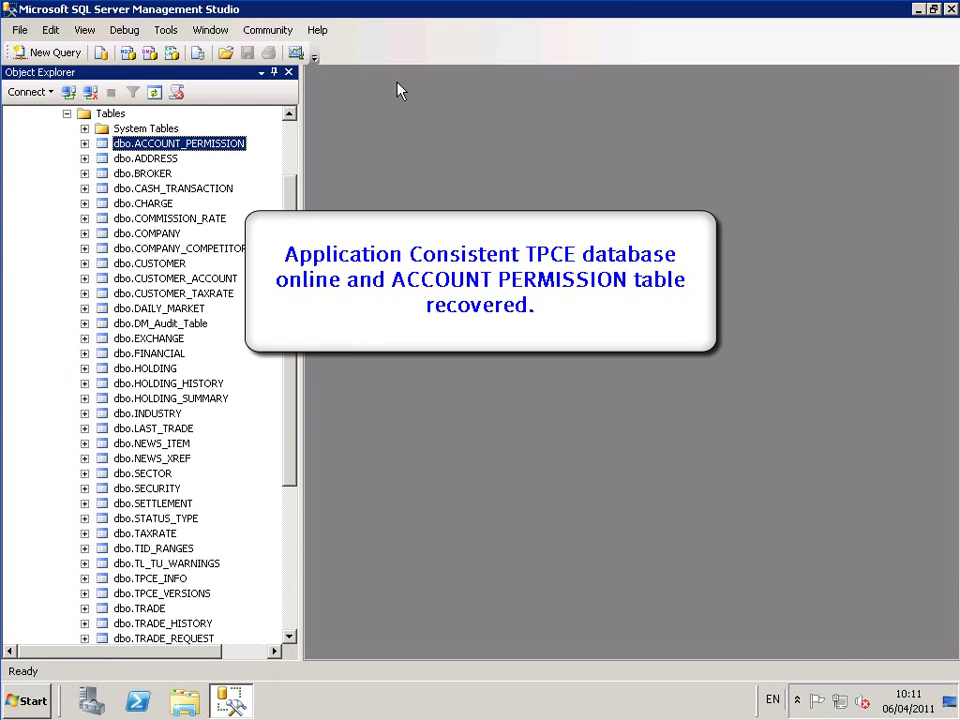